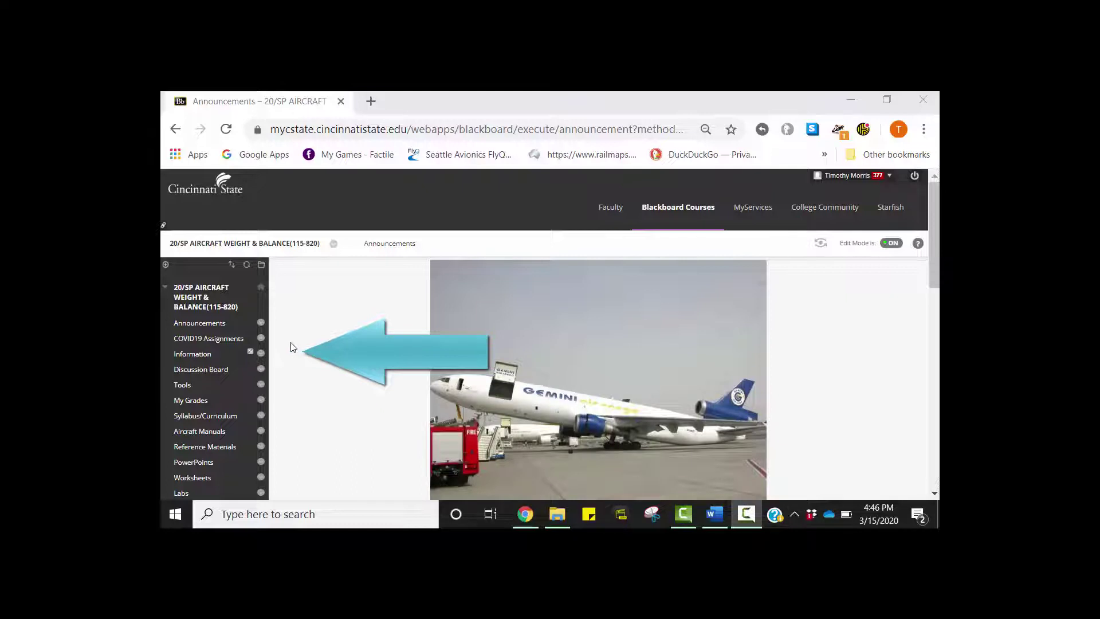
# - Go from COVID19 Assignments into the Week1 3-16-2020 folder and open the Chapter 1 reading
pyautogui.click(209, 337)
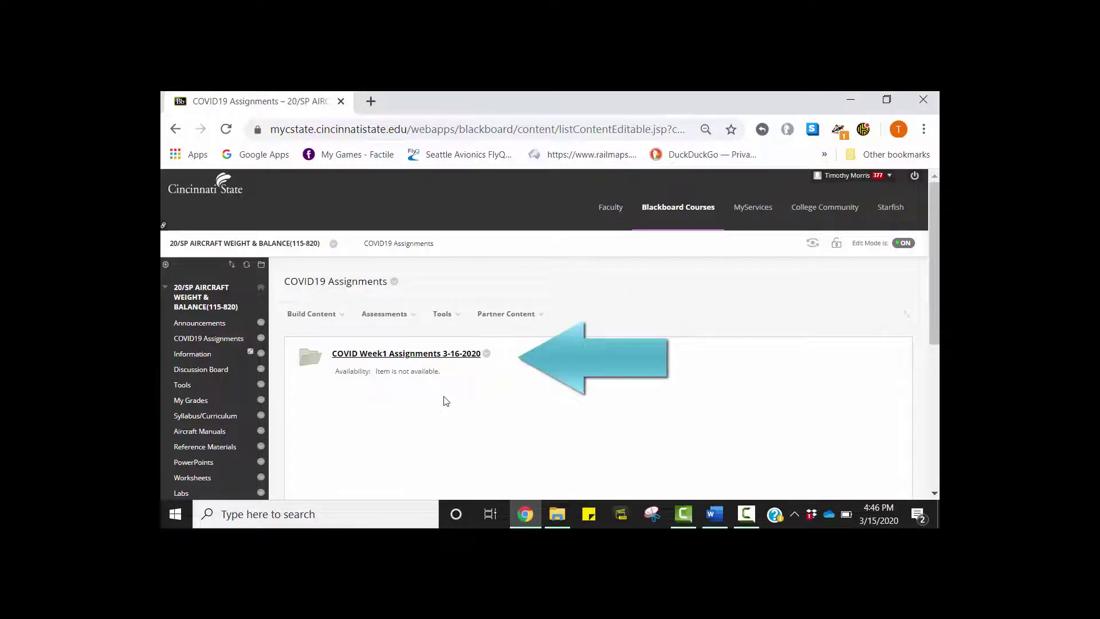
pyautogui.click(425, 356)
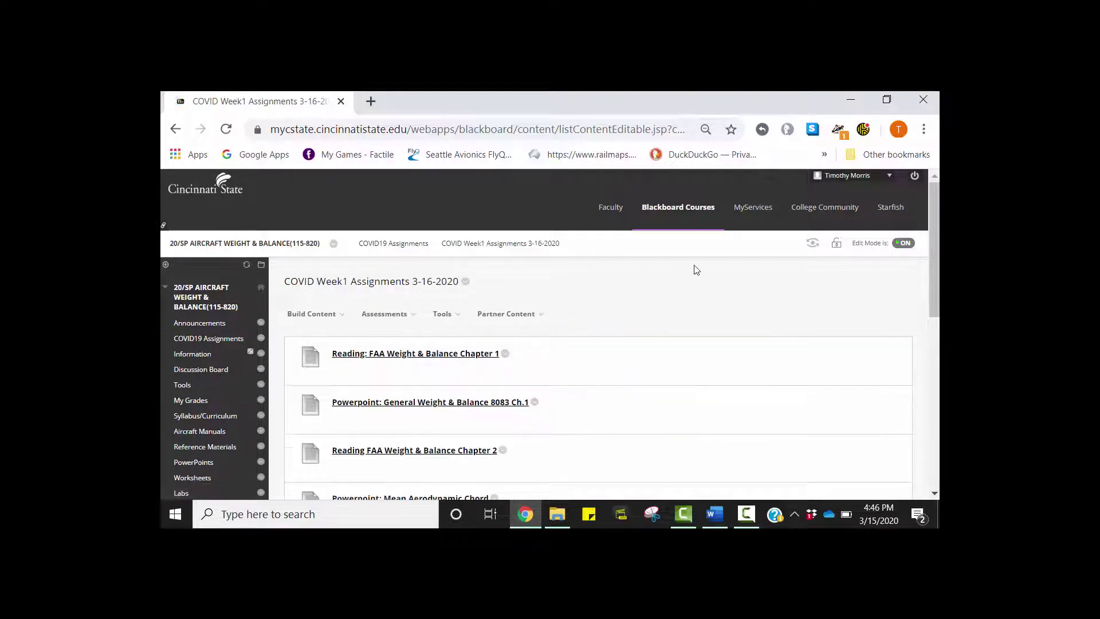
pyautogui.moveTo(933, 250); pyautogui.dragTo(936, 288)
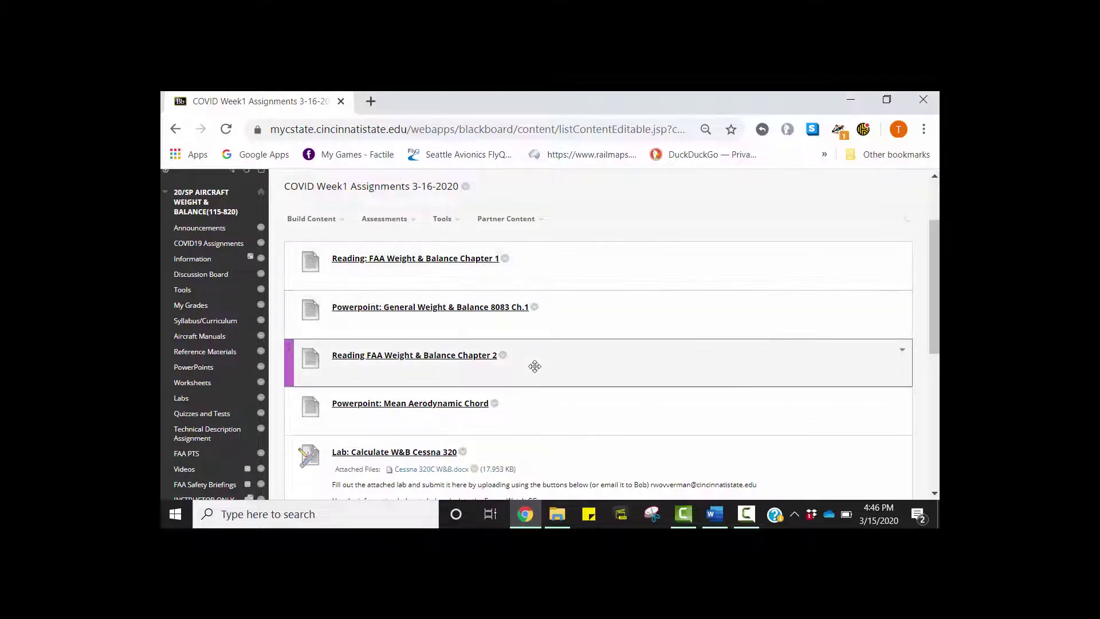
pyautogui.click(431, 262)
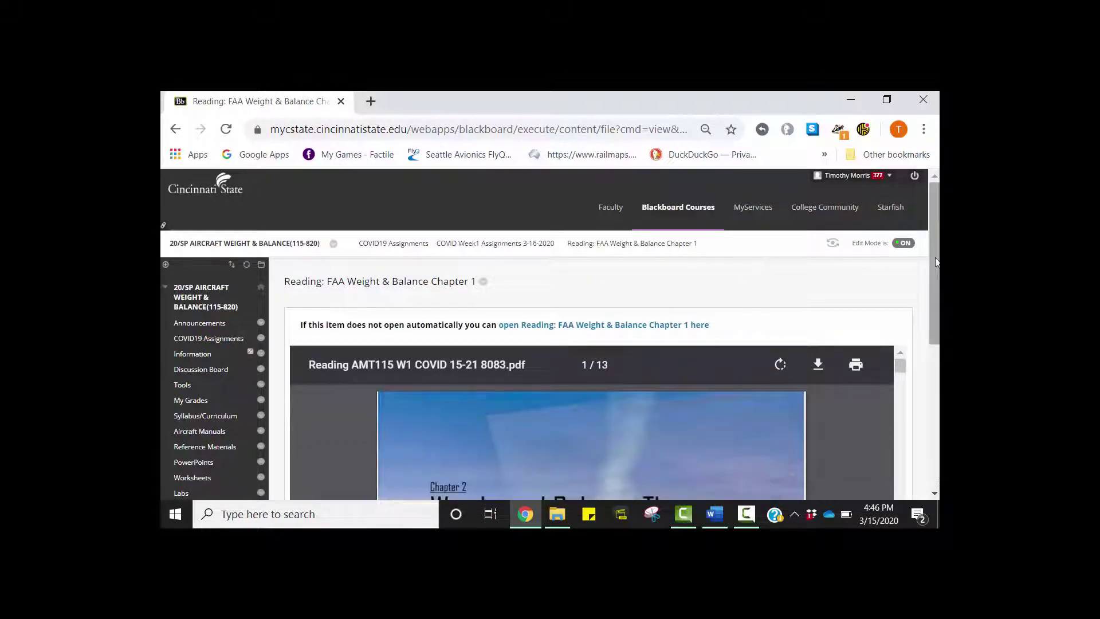
pyautogui.scroll(-5, 935, 259)
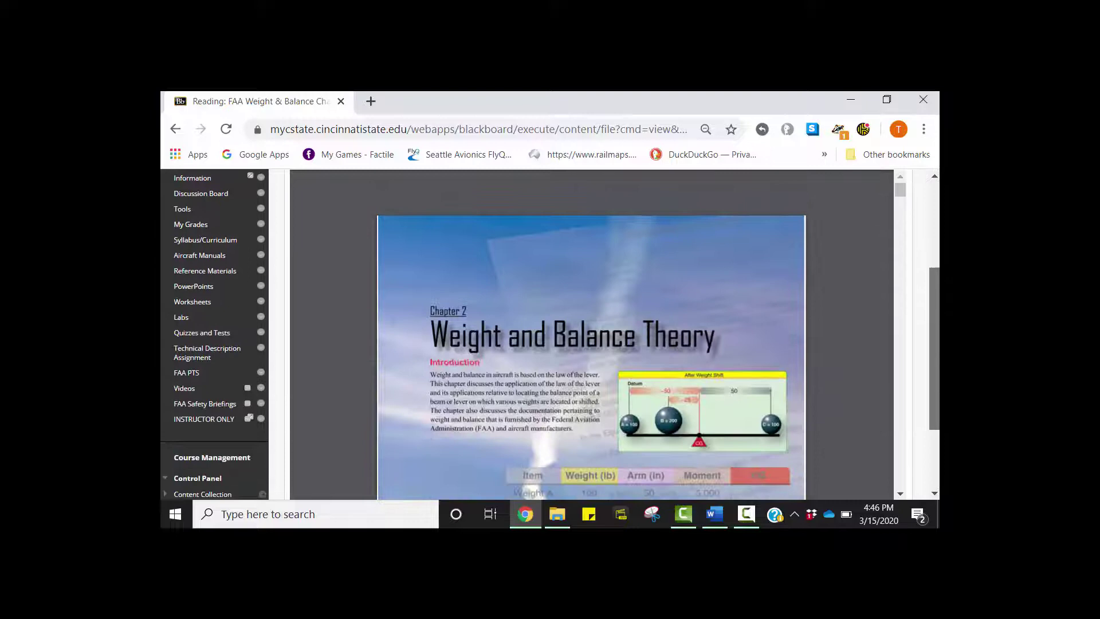
pyautogui.moveTo(591, 429)
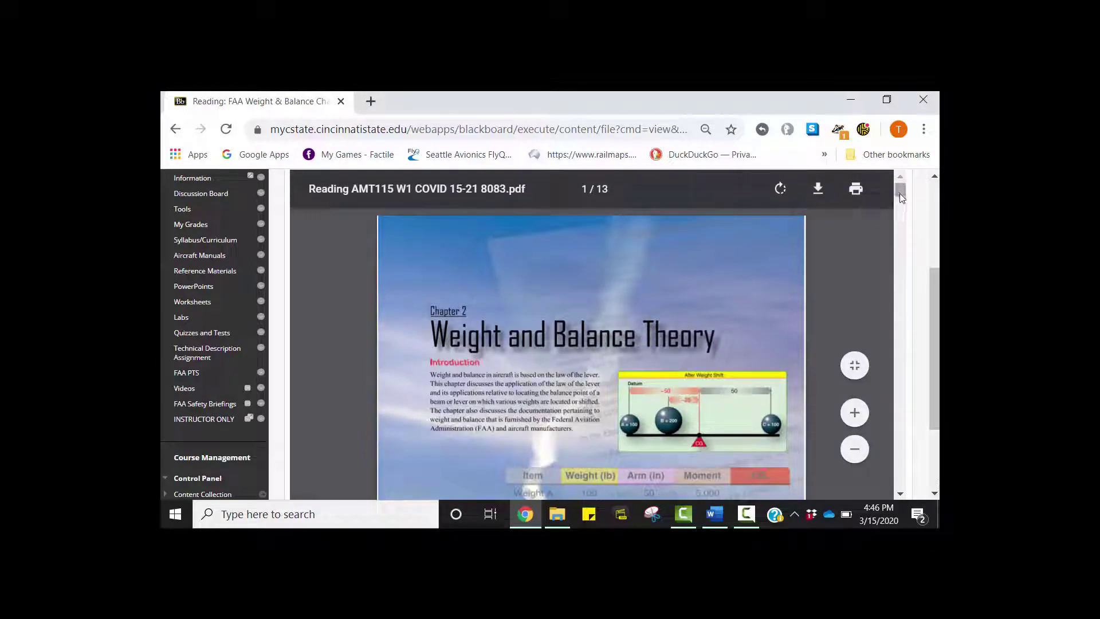
pyautogui.scroll(-5, 902, 241)
pyautogui.scroll(-5, 904, 265)
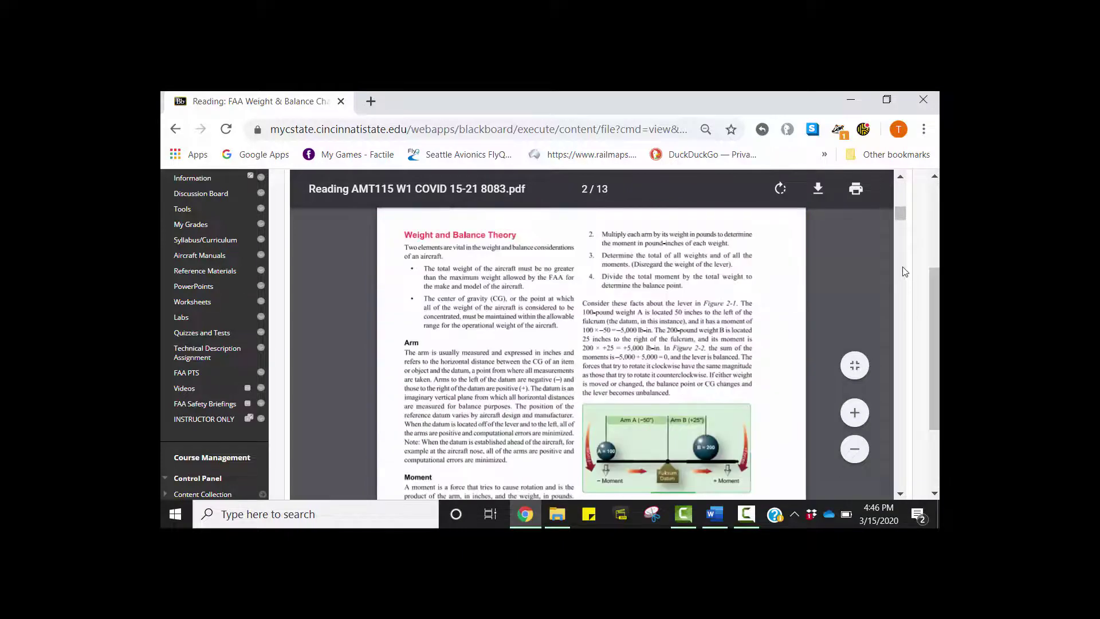
pyautogui.scroll(-5, 902, 275)
pyautogui.scroll(-3, 900, 276)
pyautogui.scroll(-3, 900, 277)
pyautogui.scroll(-5, 900, 276)
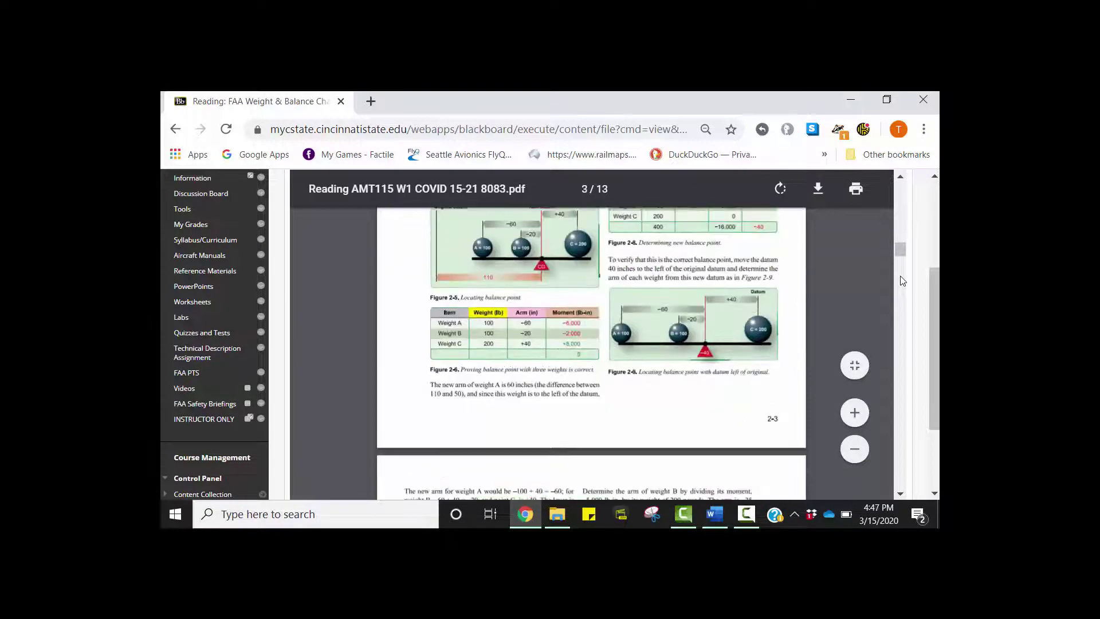
pyautogui.scroll(-3, 900, 276)
pyautogui.scroll(-5, 900, 276)
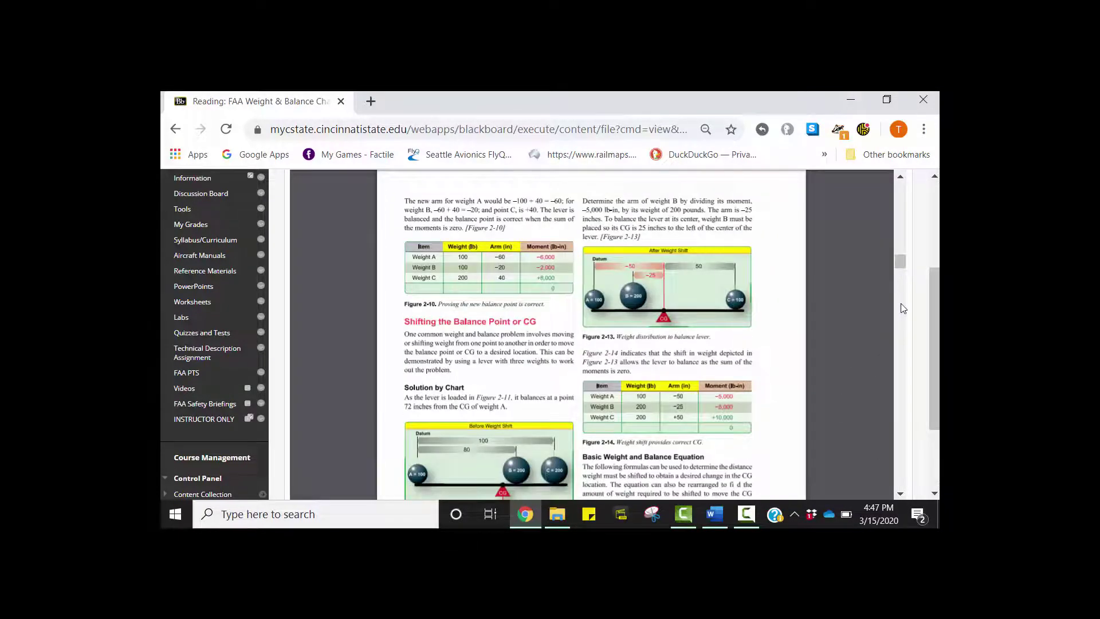
pyautogui.scroll(-5, 902, 308)
pyautogui.scroll(-3, 901, 273)
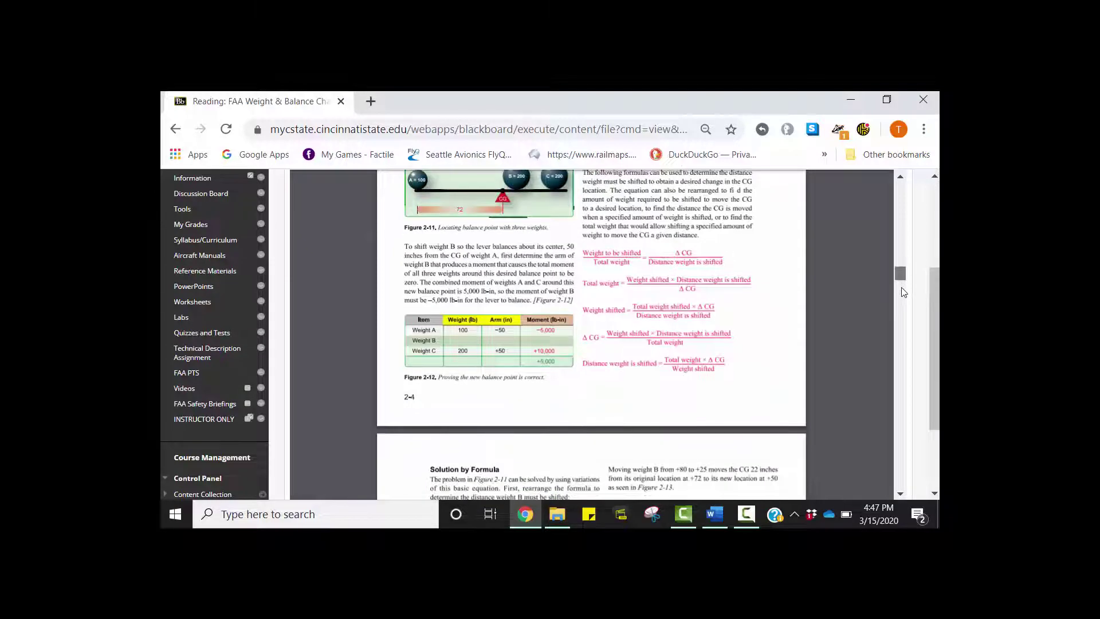
pyautogui.scroll(-5, 903, 310)
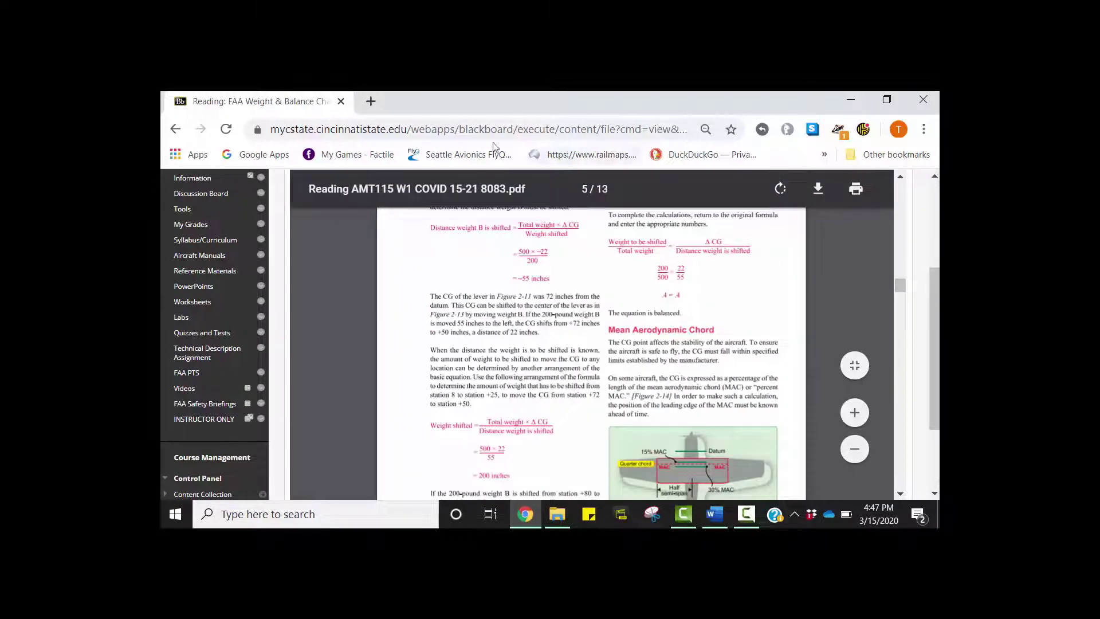
# - Return from the Chapter 1 reading PDF to the COVID Week1 Assignments list
pyautogui.click(179, 130)
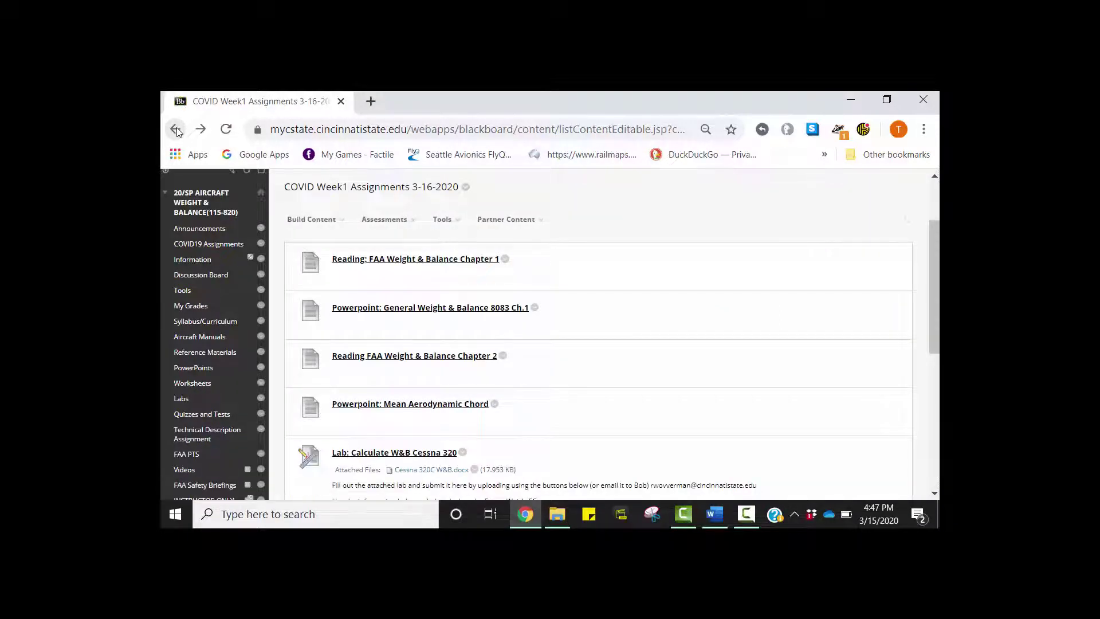
# - Page through the General Weight & Balance 8083 Ch.1 slides, then go back to the list
pyautogui.click(311, 219)
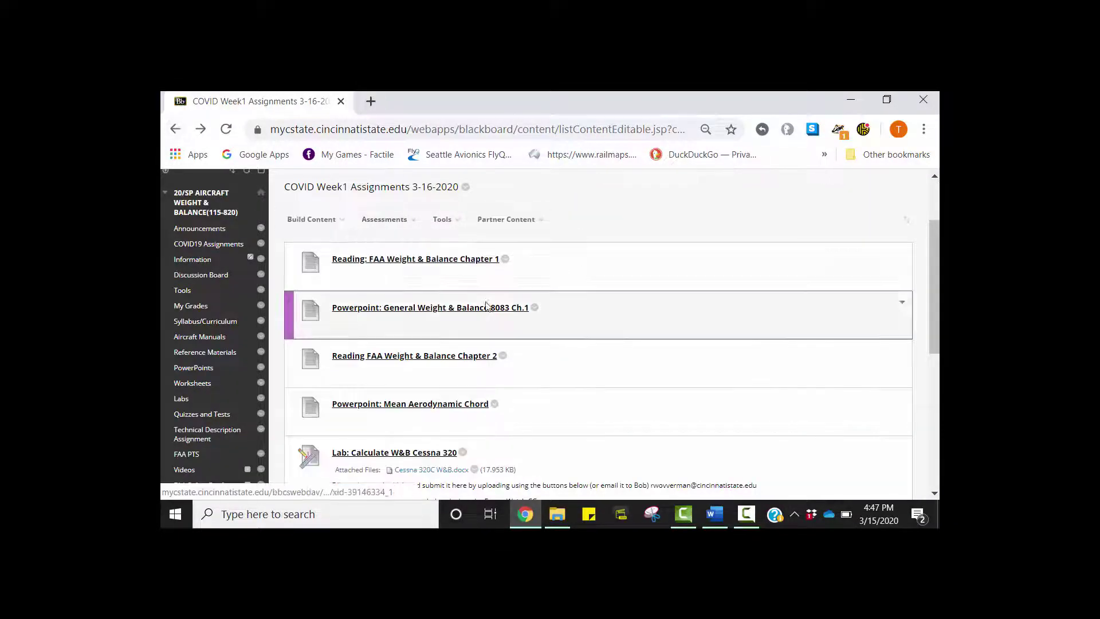
pyautogui.click(430, 308)
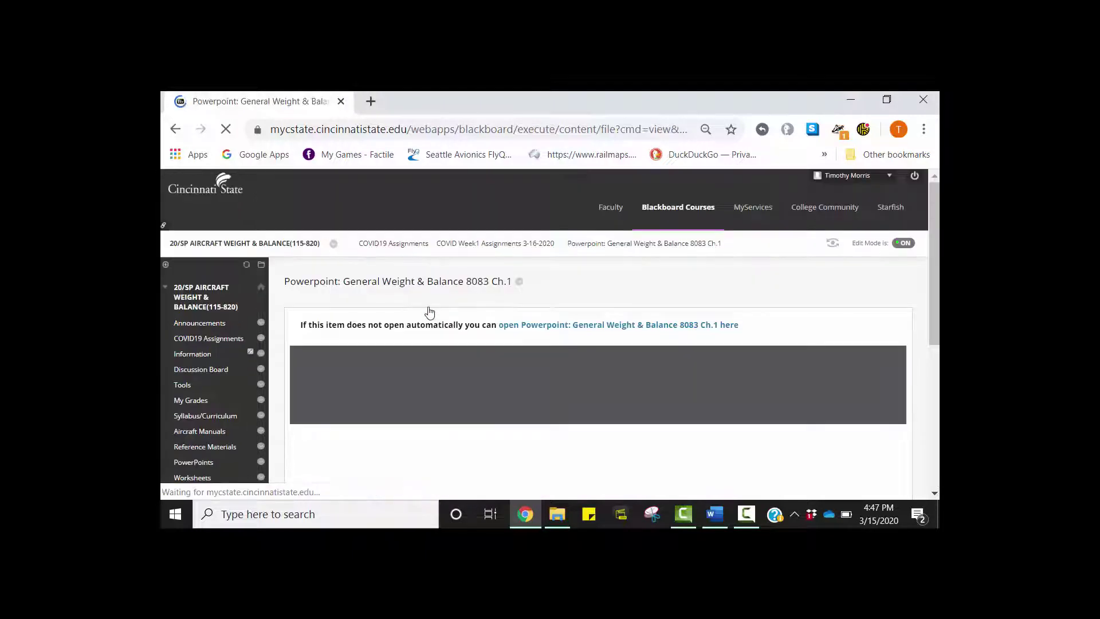
pyautogui.scroll(-3, 933, 193)
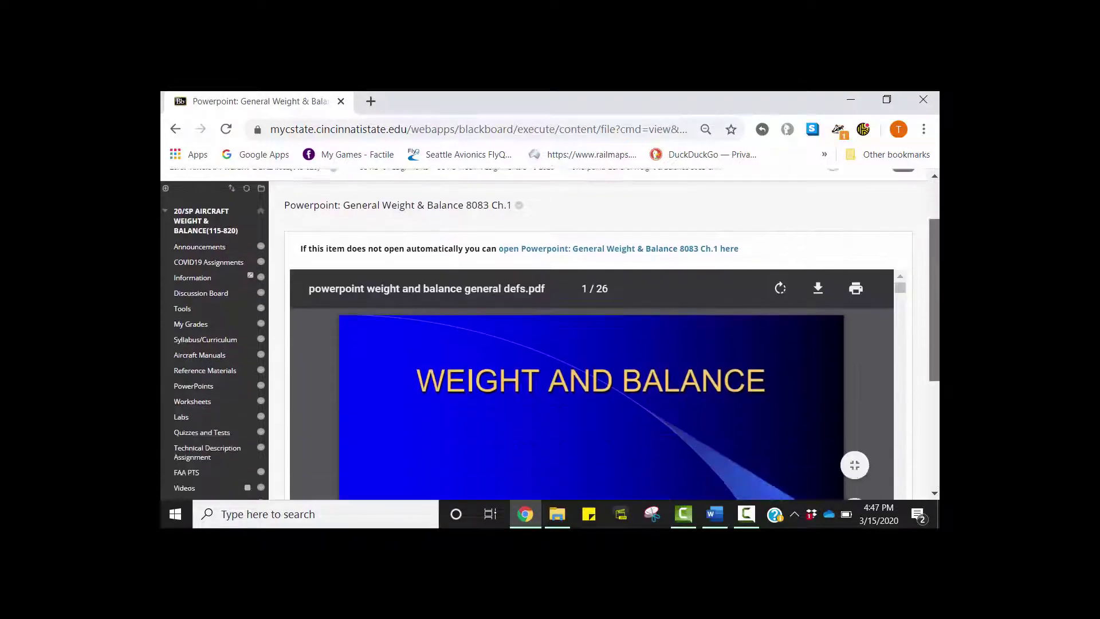
pyautogui.scroll(-3, 933, 194)
pyautogui.scroll(-3, 934, 258)
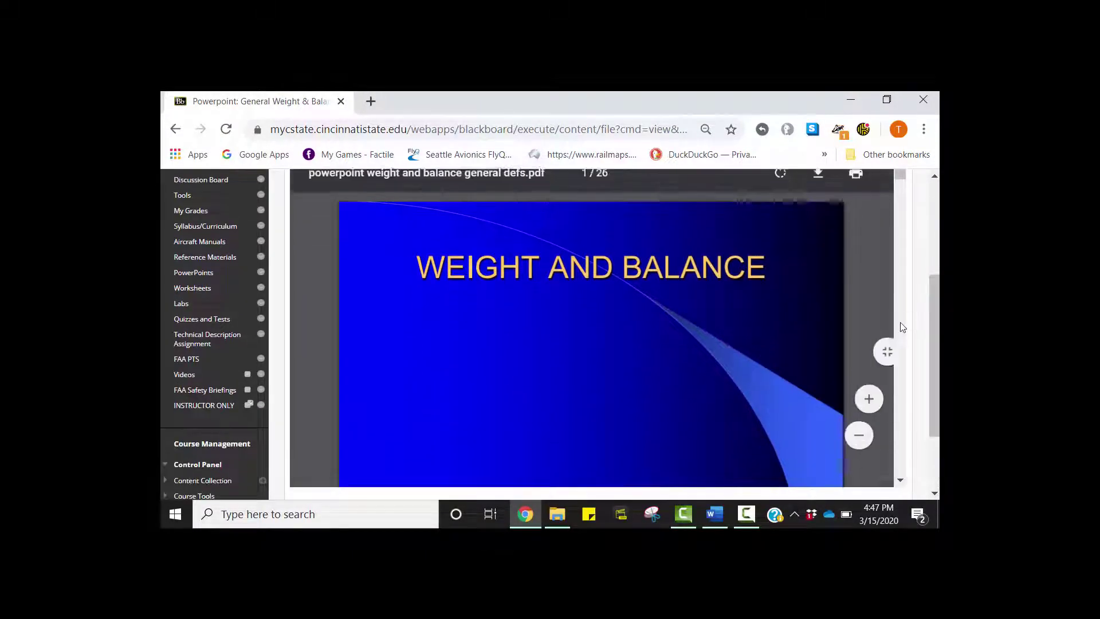
pyautogui.scroll(-5, 902, 335)
pyautogui.scroll(-5, 902, 335)
pyautogui.scroll(-5, 902, 336)
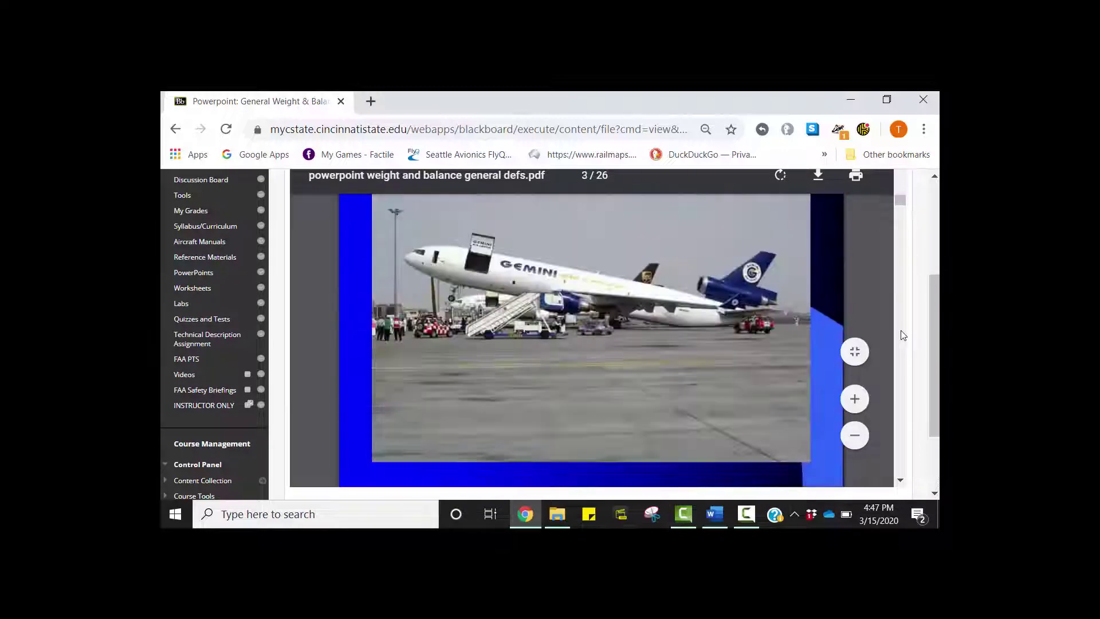
pyautogui.scroll(-5, 902, 335)
pyautogui.scroll(-4, 903, 335)
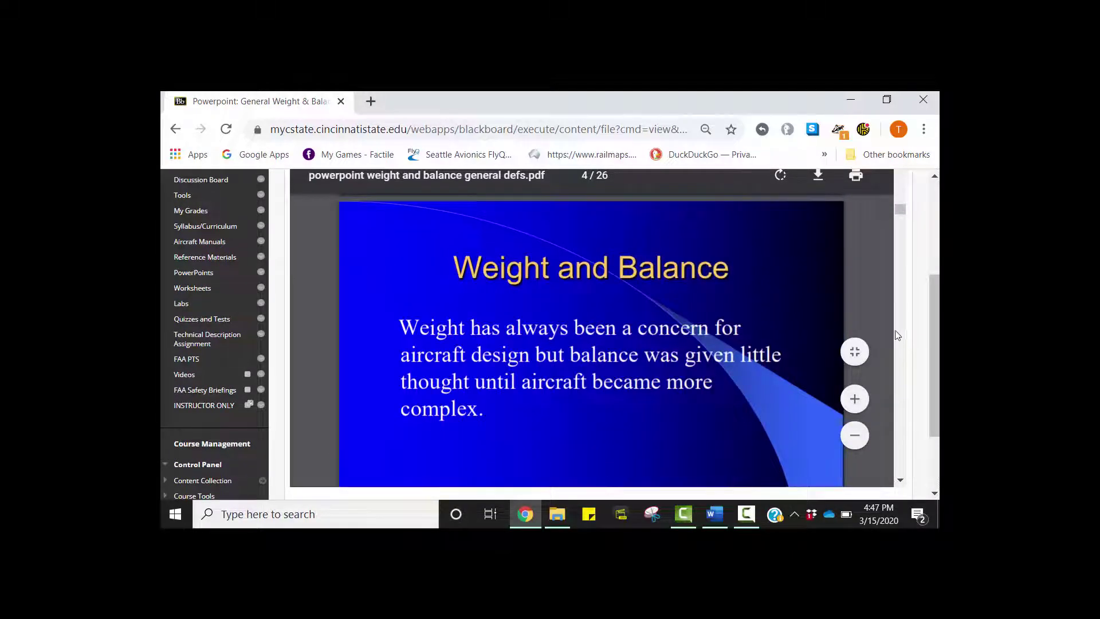
pyautogui.click(176, 128)
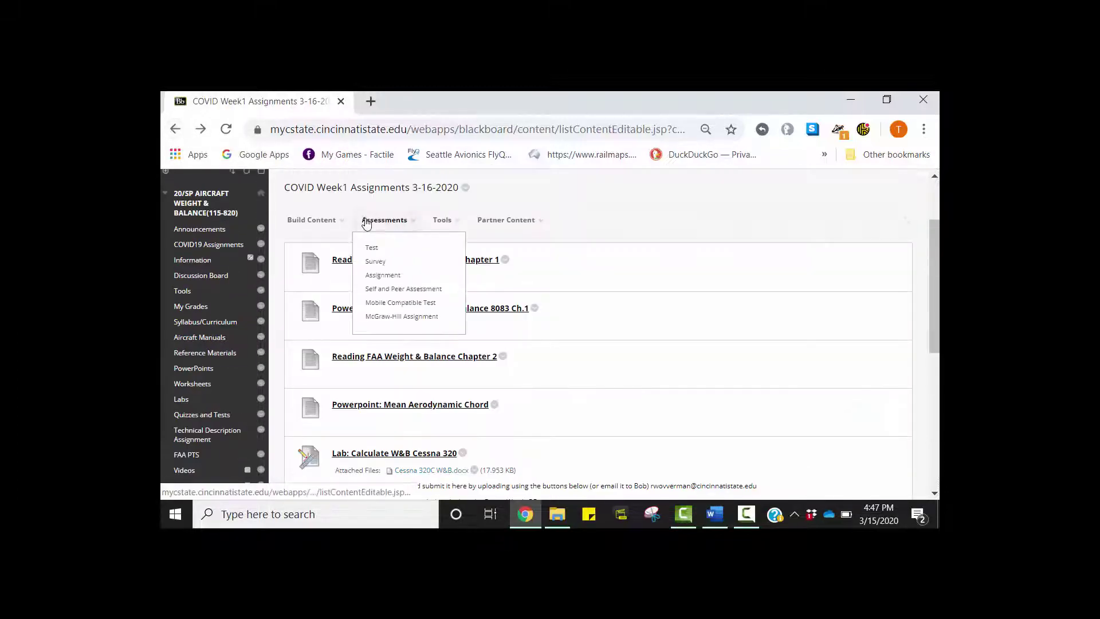
# - View the Chapter 2 reading PDF, then go back to the Week 1 list
pyautogui.click(434, 357)
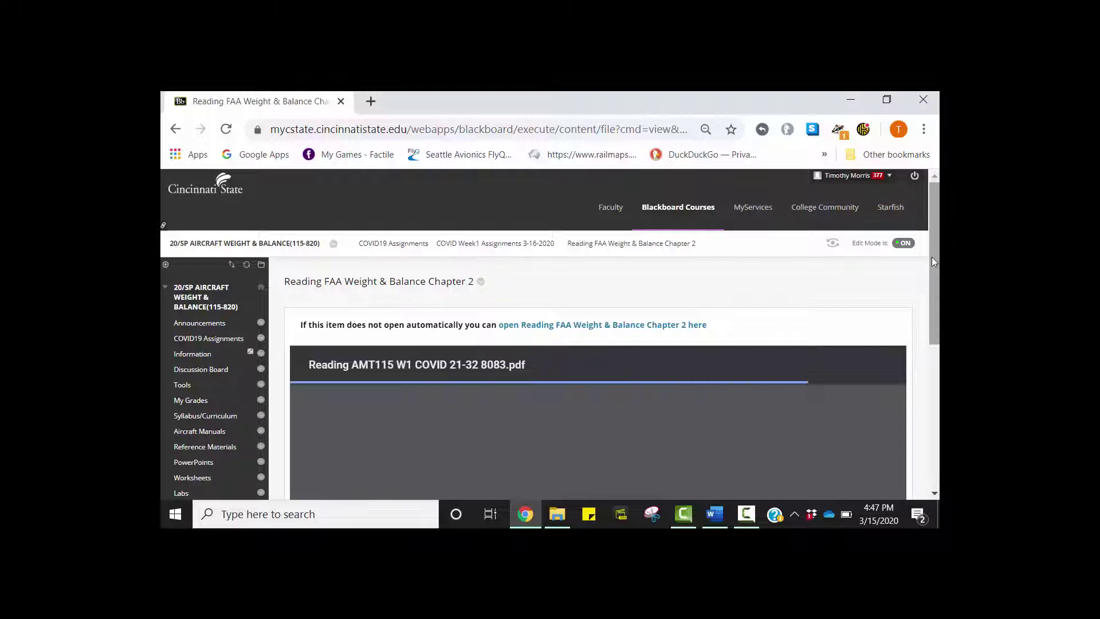
pyautogui.moveTo(932, 258); pyautogui.dragTo(931, 350)
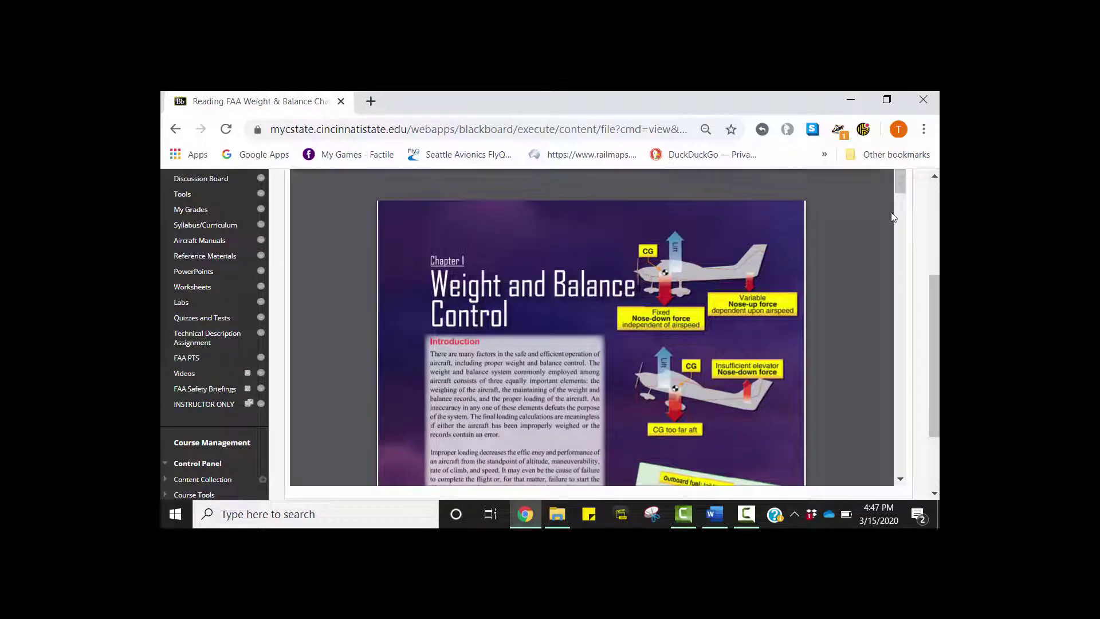
pyautogui.moveTo(591, 344)
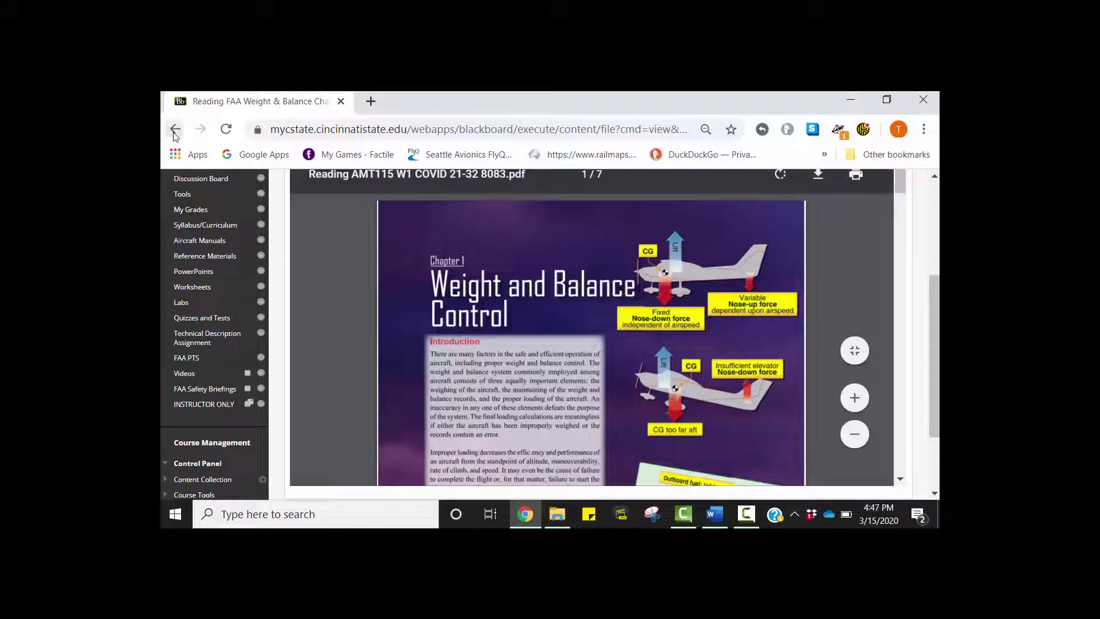
pyautogui.click(176, 129)
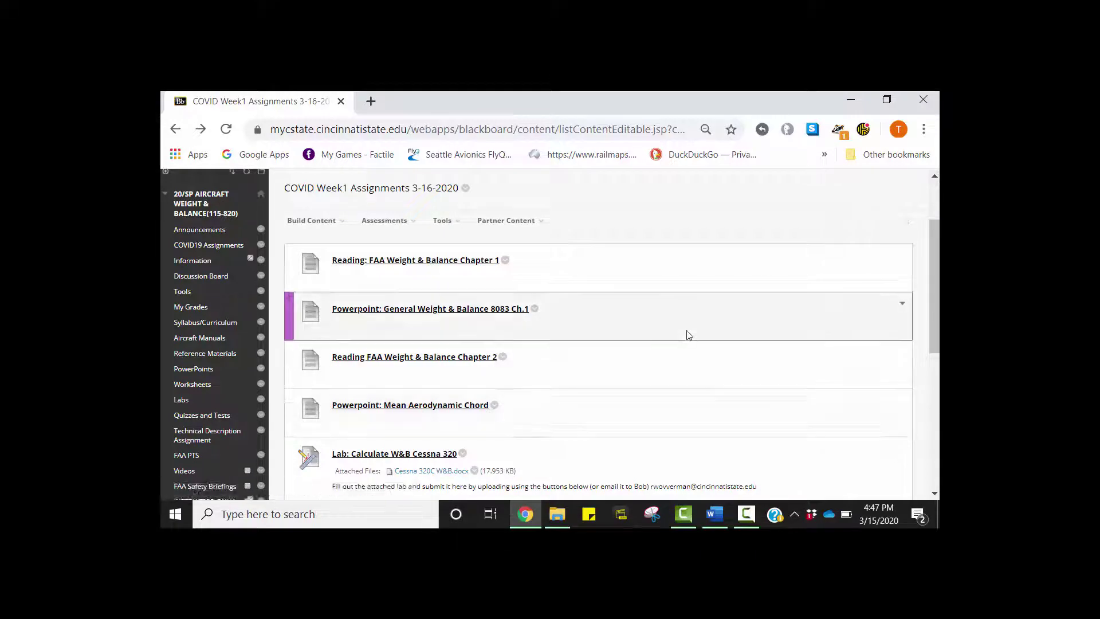
pyautogui.moveTo(934, 232); pyautogui.dragTo(934, 318)
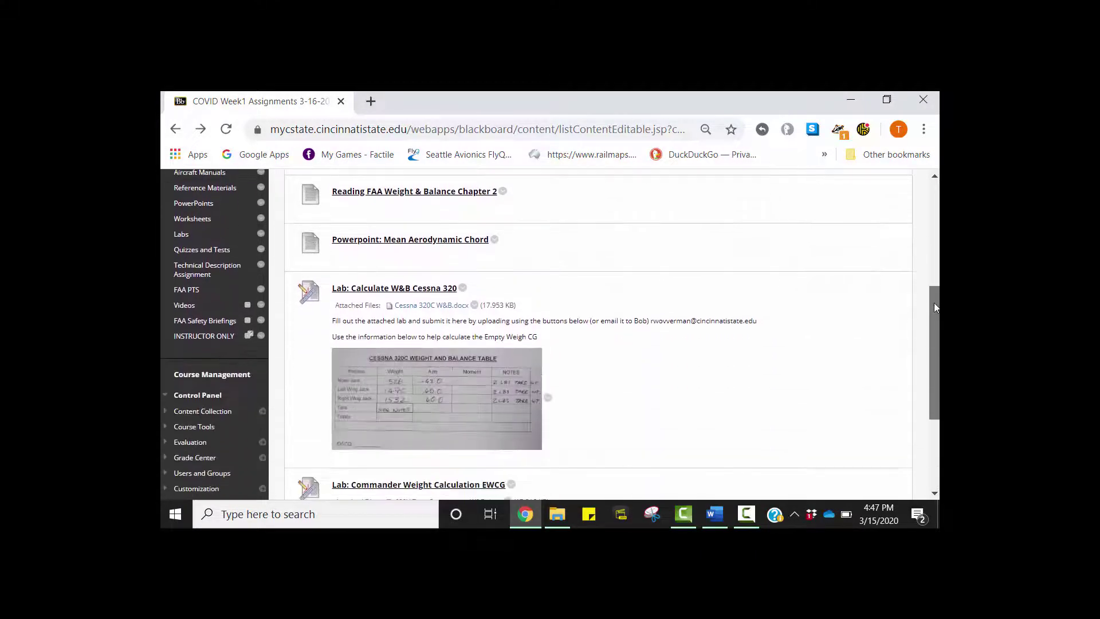
# - Preview the Calculate W&B Cessna 320 upload page, go back, and download Cessna 320C W&B.docx
pyautogui.click(421, 238)
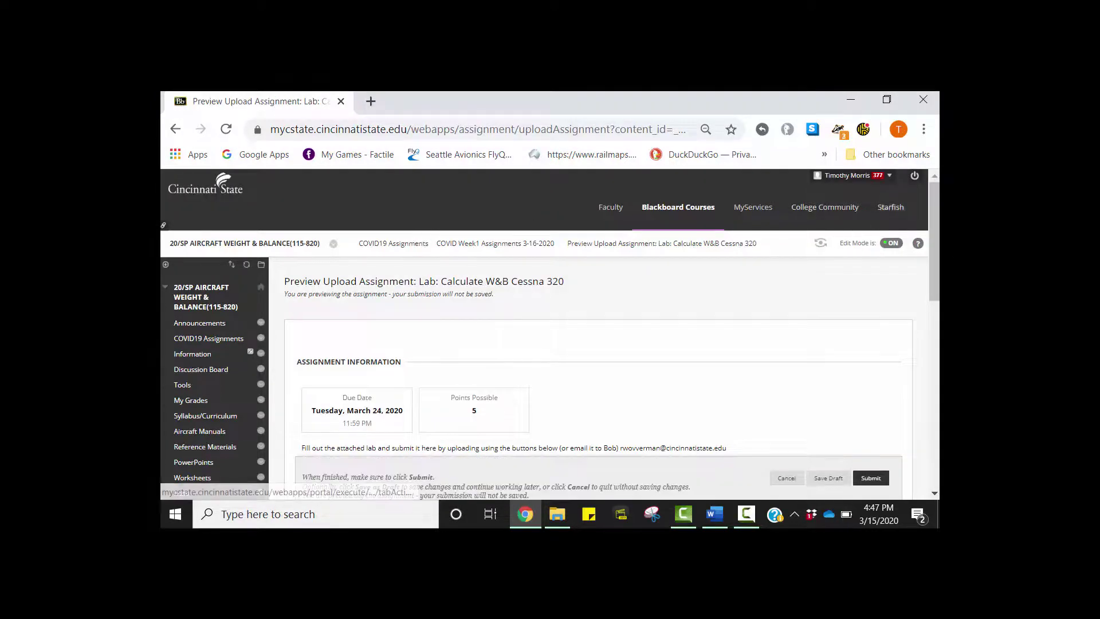
pyautogui.moveTo(934, 227); pyautogui.dragTo(935, 318)
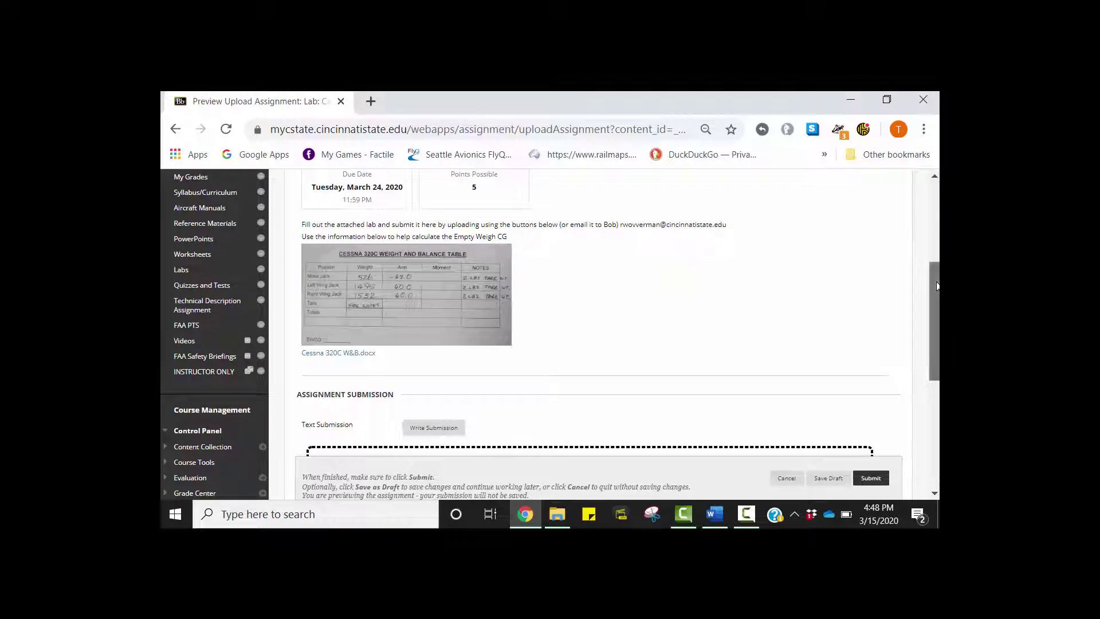
pyautogui.moveTo(935, 283); pyautogui.dragTo(935, 344)
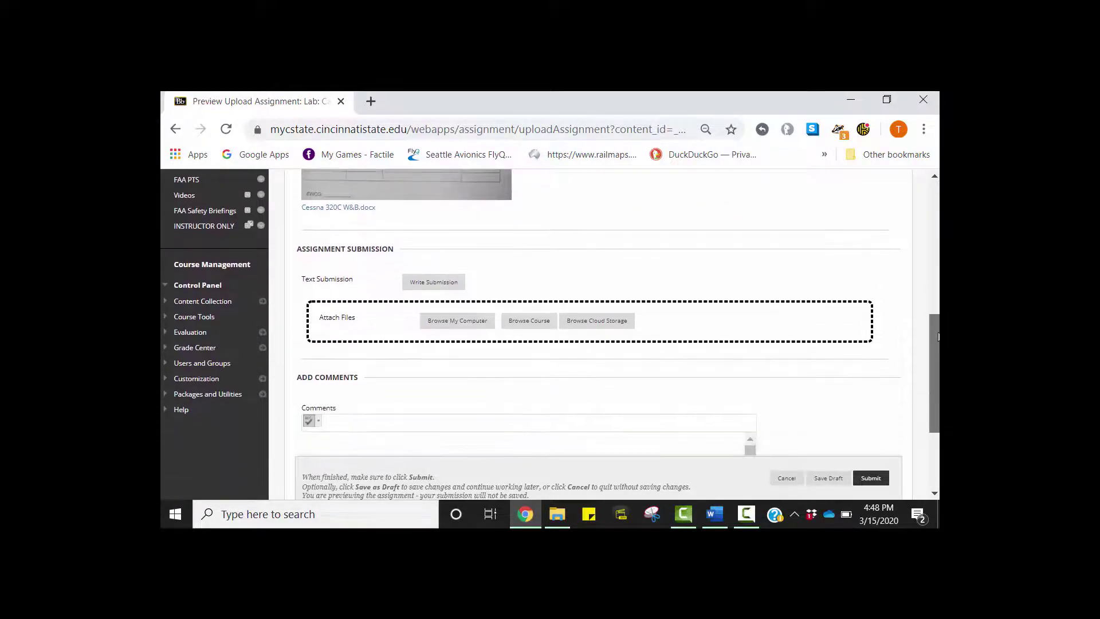
pyautogui.hotkey('alt', 'Left')
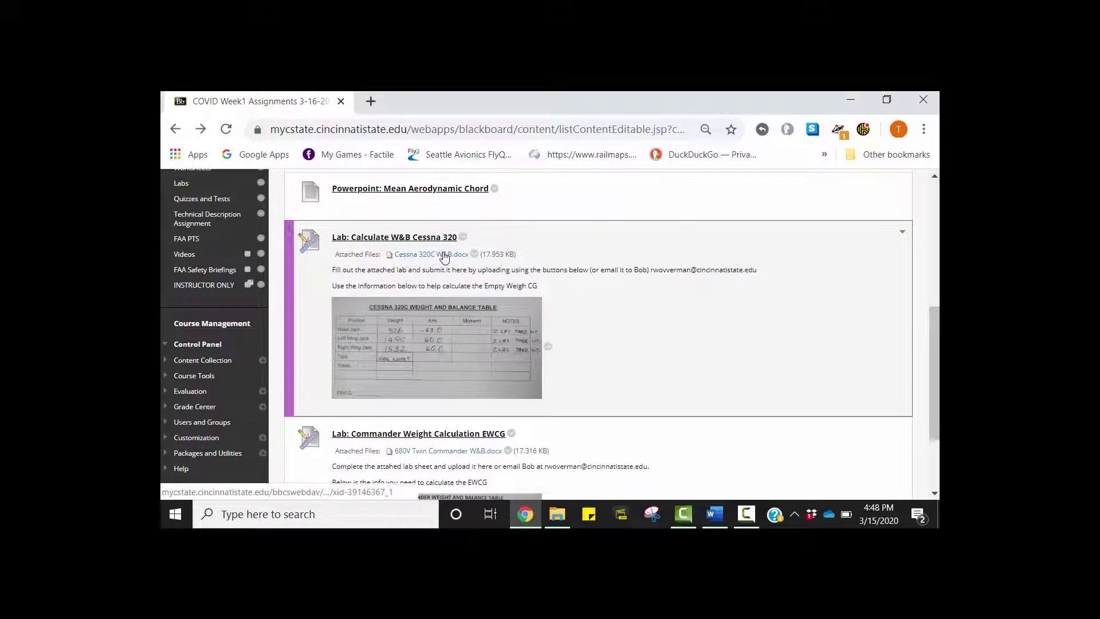
pyautogui.click(432, 254)
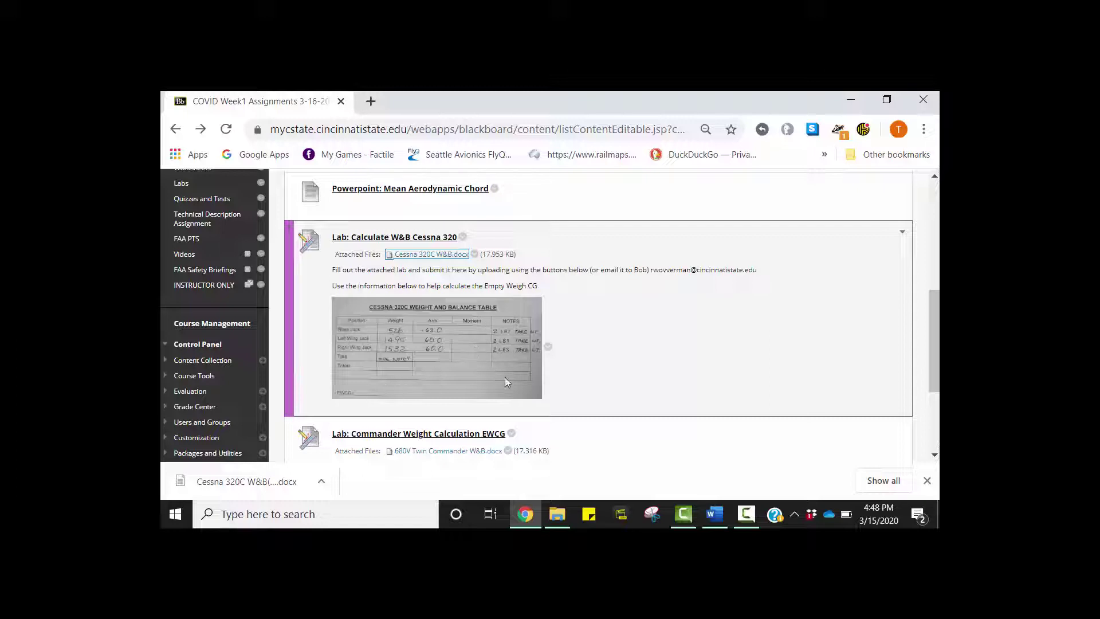
pyautogui.moveTo(933, 321); pyautogui.dragTo(933, 379)
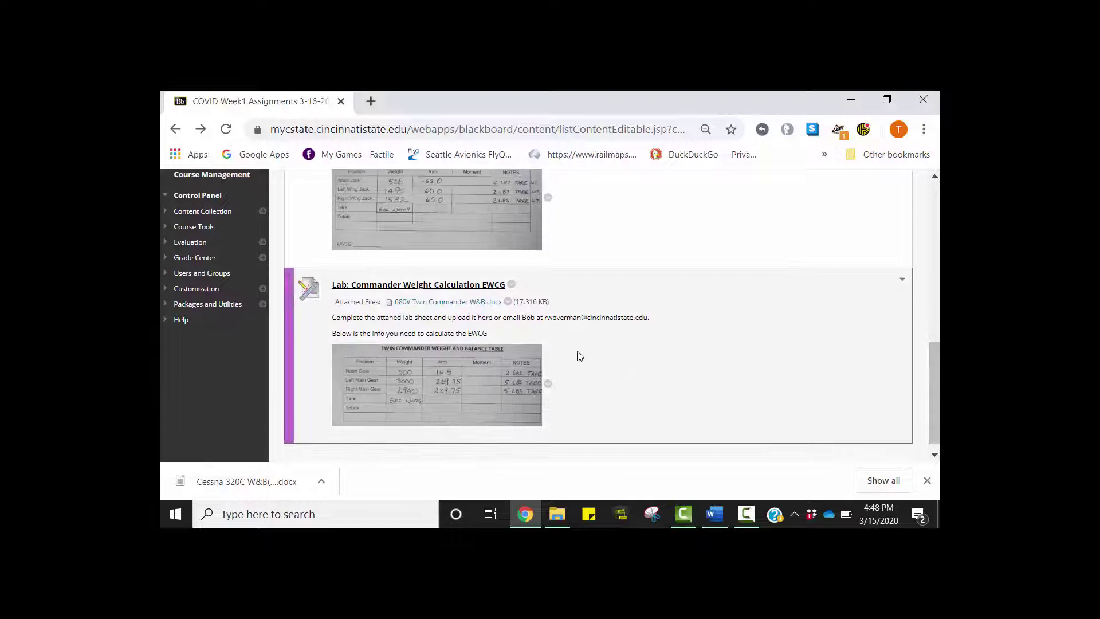
# - Download 680V Twin Commander W&B.docx and preview the EWCG upload page, cancelling the file picker
pyautogui.click(461, 305)
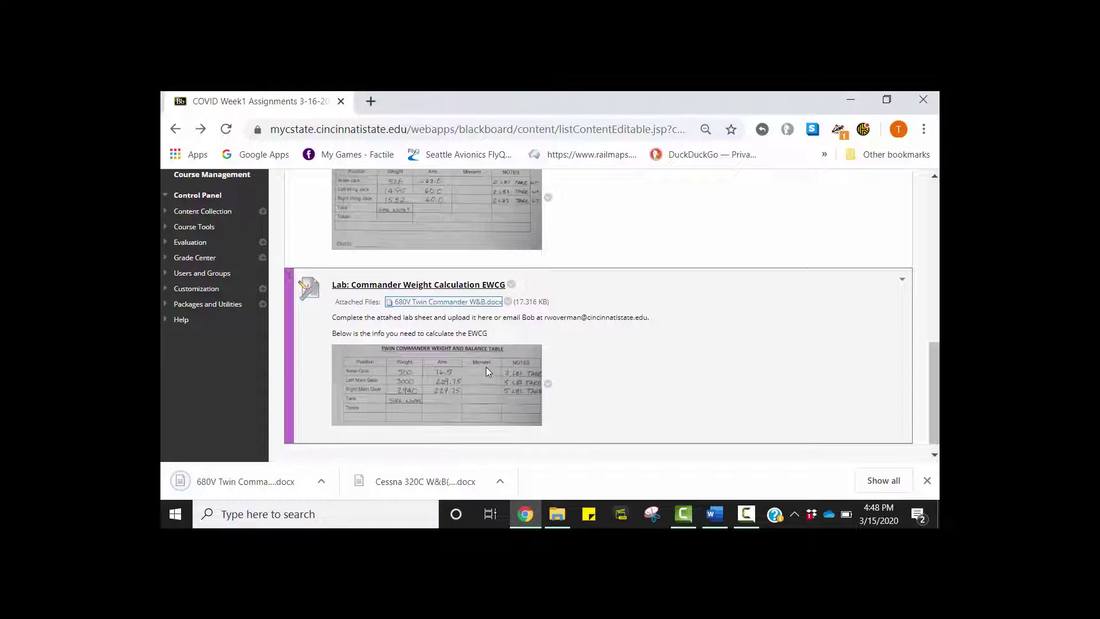
pyautogui.click(432, 284)
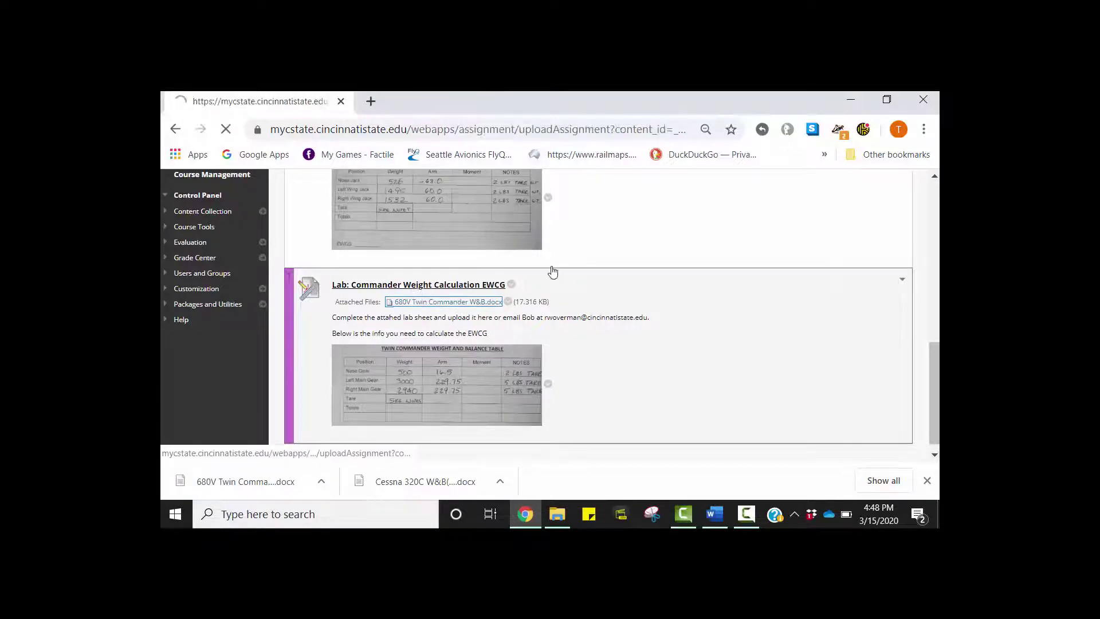
pyautogui.scroll(-4, 931, 244)
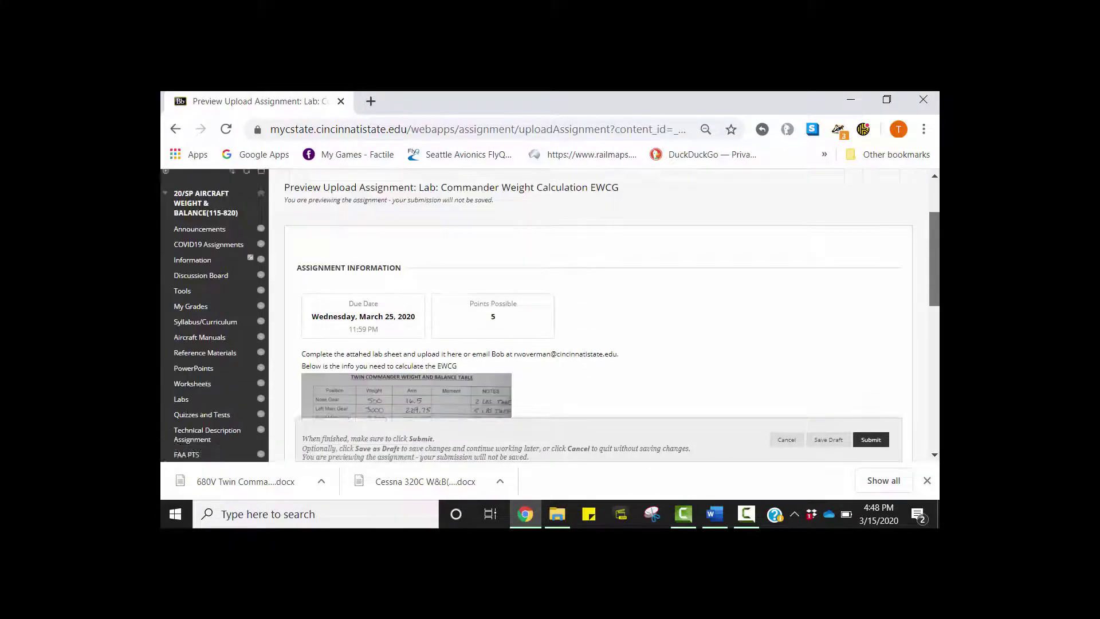
pyautogui.scroll(-3, 931, 243)
pyautogui.scroll(-3, 930, 302)
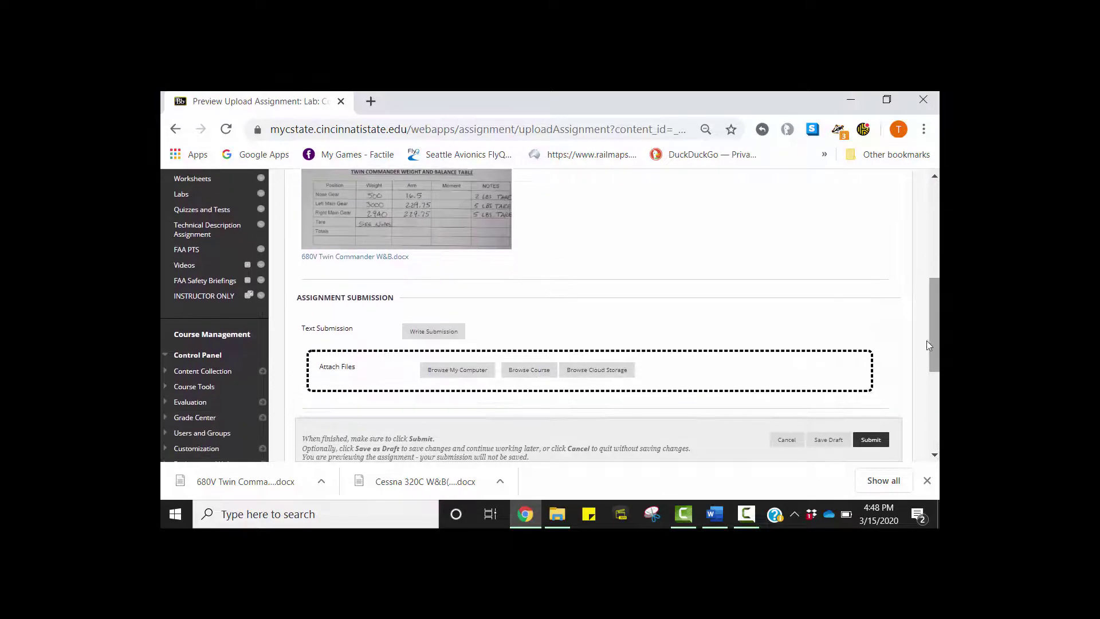
pyautogui.click(461, 376)
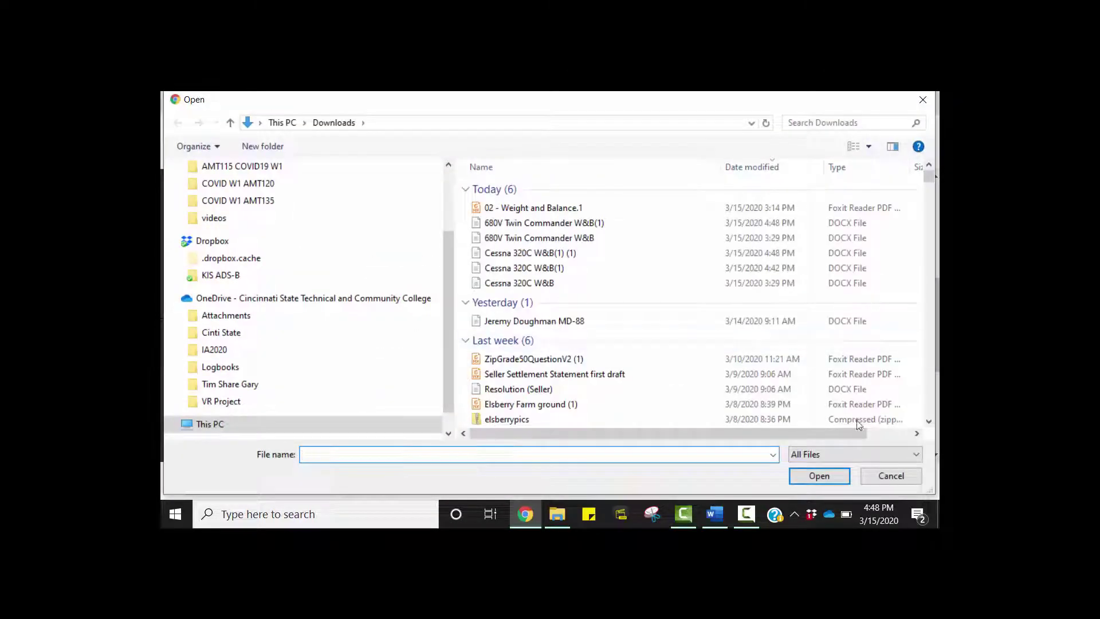
pyautogui.click(892, 477)
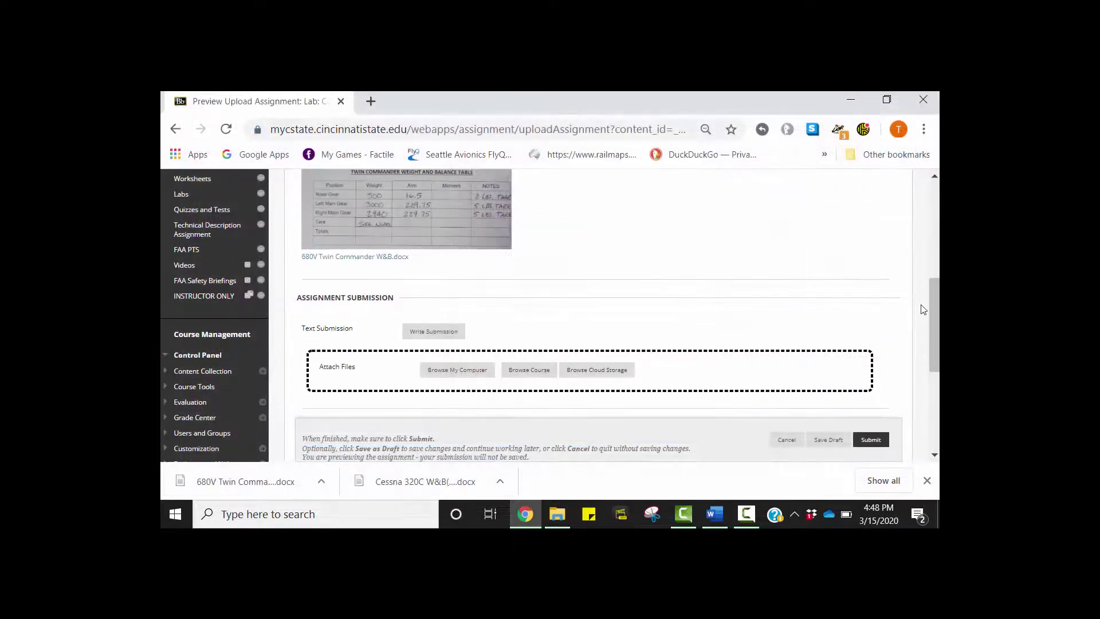
pyautogui.moveTo(933, 310); pyautogui.dragTo(917, 198)
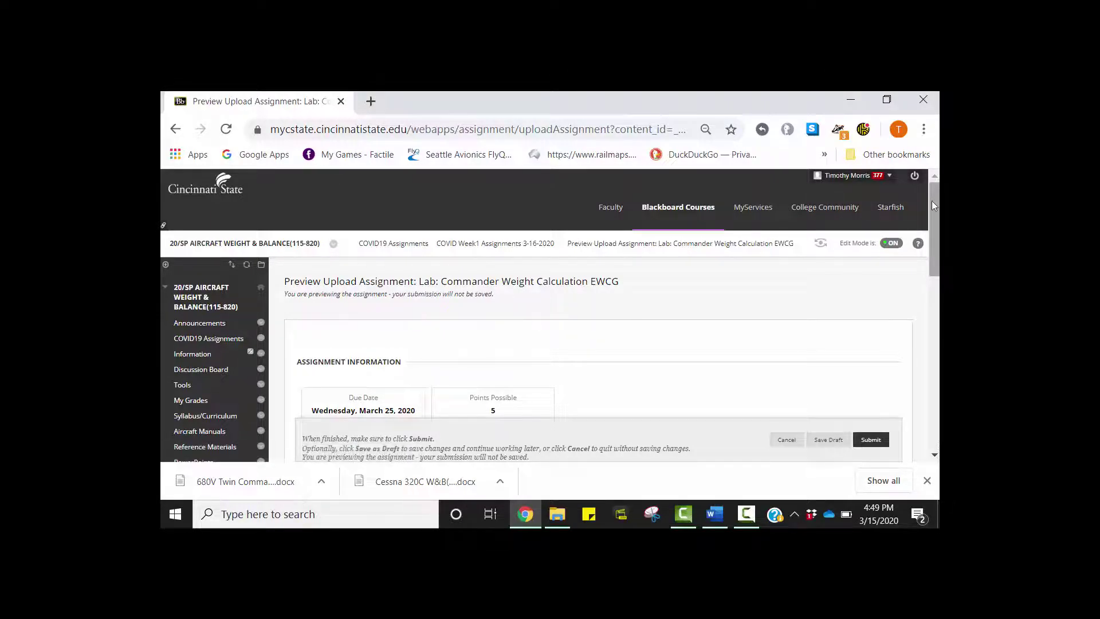
# - Reopen the COVID Week1 Assignments 3-16-2020 folder from COVID19 Assignments and scroll its readings and labs
pyautogui.click(208, 338)
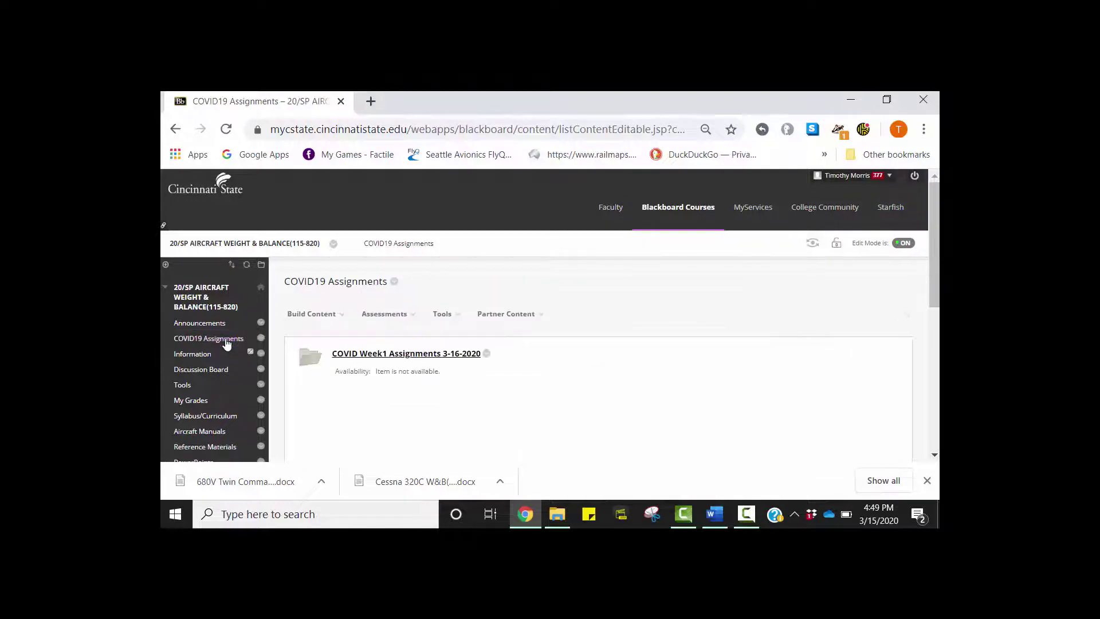
pyautogui.click(311, 314)
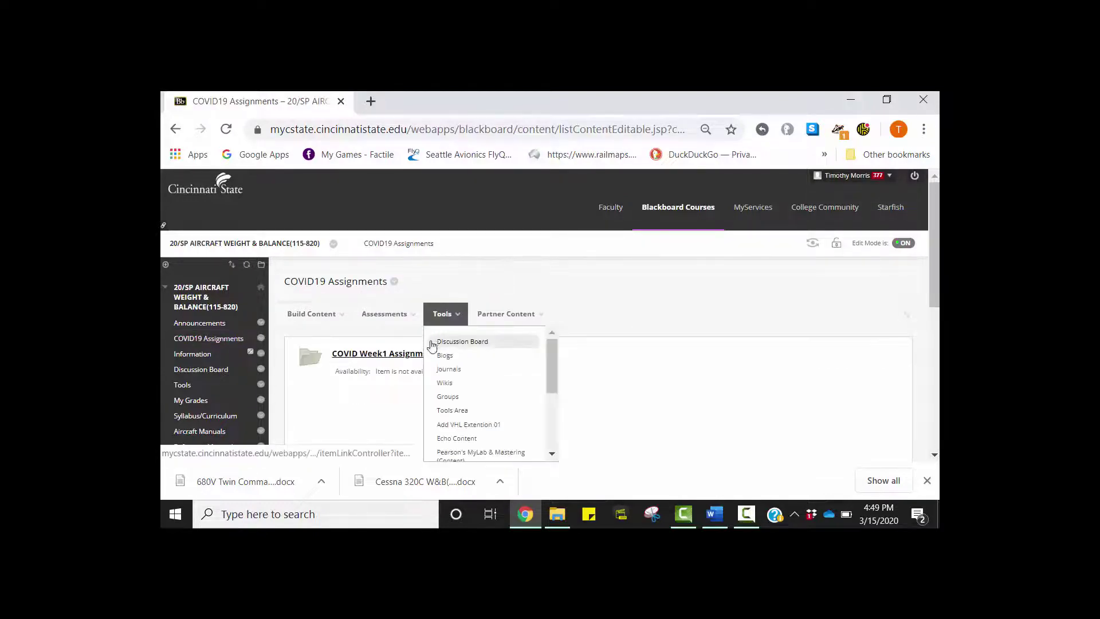
pyautogui.click(402, 356)
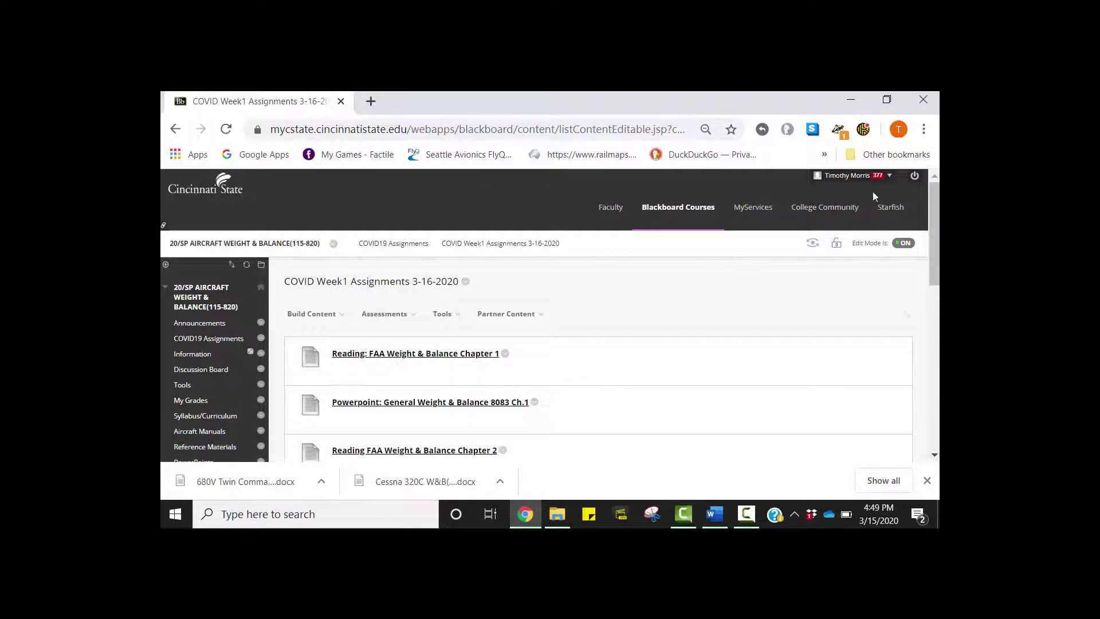
pyautogui.moveTo(935, 191)
pyautogui.mouseDown()
pyautogui.moveTo(934, 370)
pyautogui.moveTo(931, 318)
pyautogui.mouseUp()
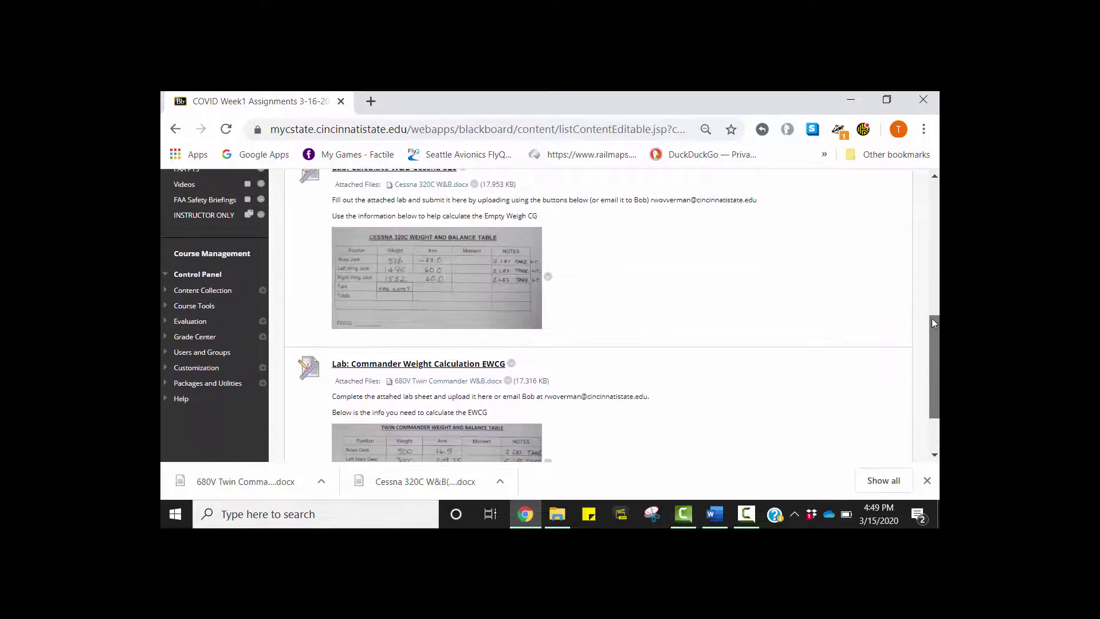
pyautogui.scroll(4, 923, 281)
pyautogui.scroll(-2, 918, 271)
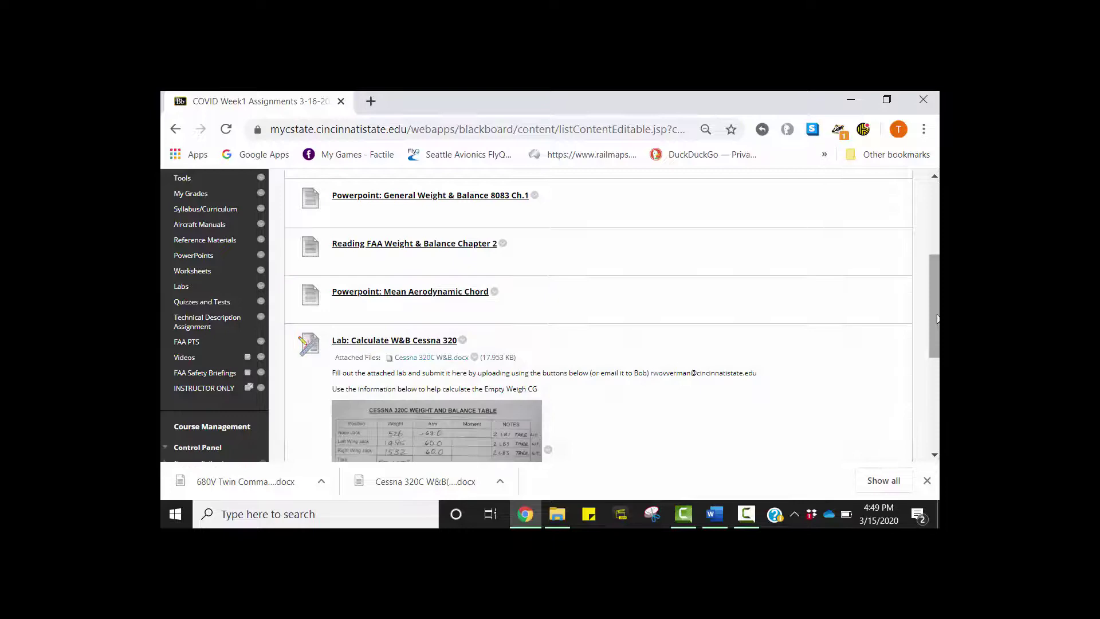
pyautogui.moveTo(934, 314)
pyautogui.mouseDown()
pyautogui.moveTo(934, 395)
pyautogui.moveTo(935, 185)
pyautogui.mouseUp()
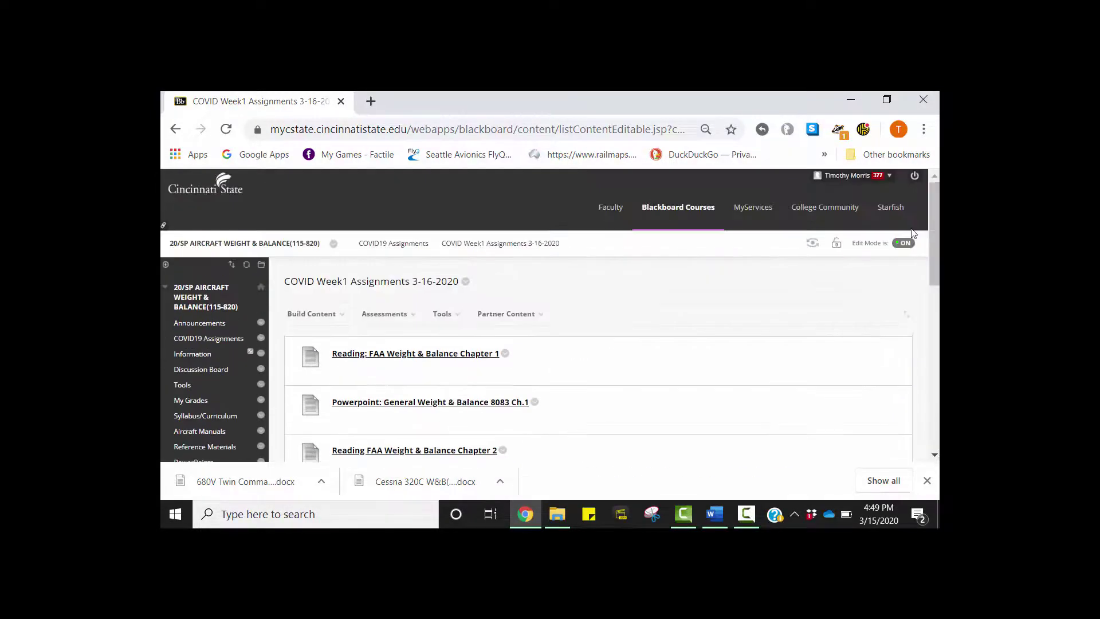